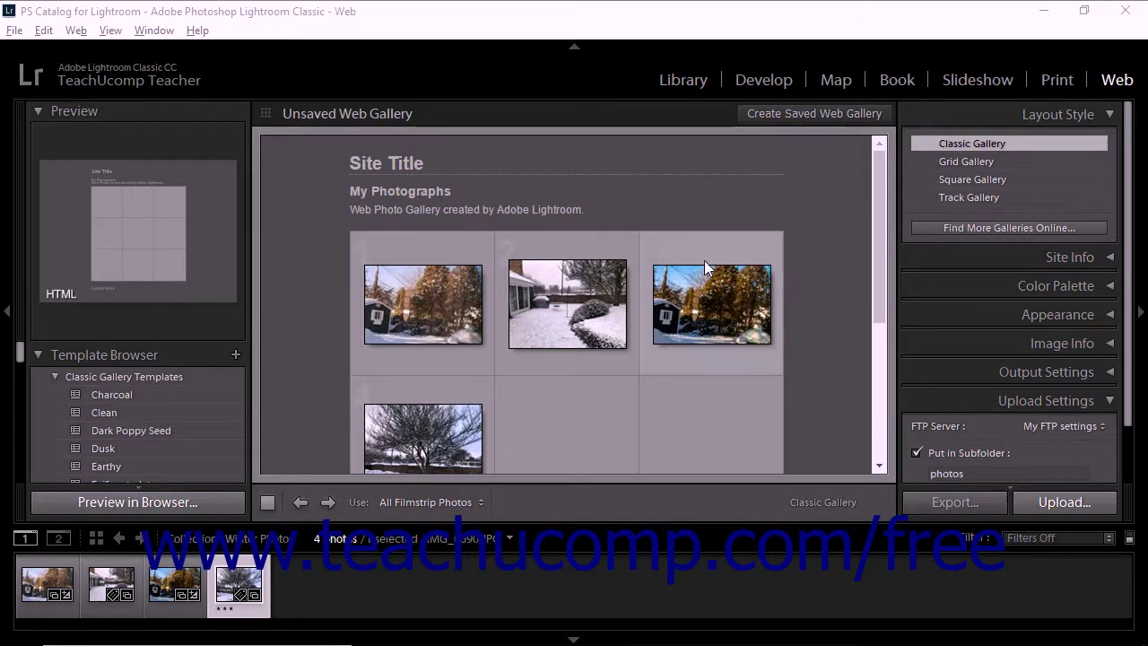
# Step: View the large-image pages of the third and second photos in the gallery preview, returning to the index after each
pyautogui.click(653, 270)
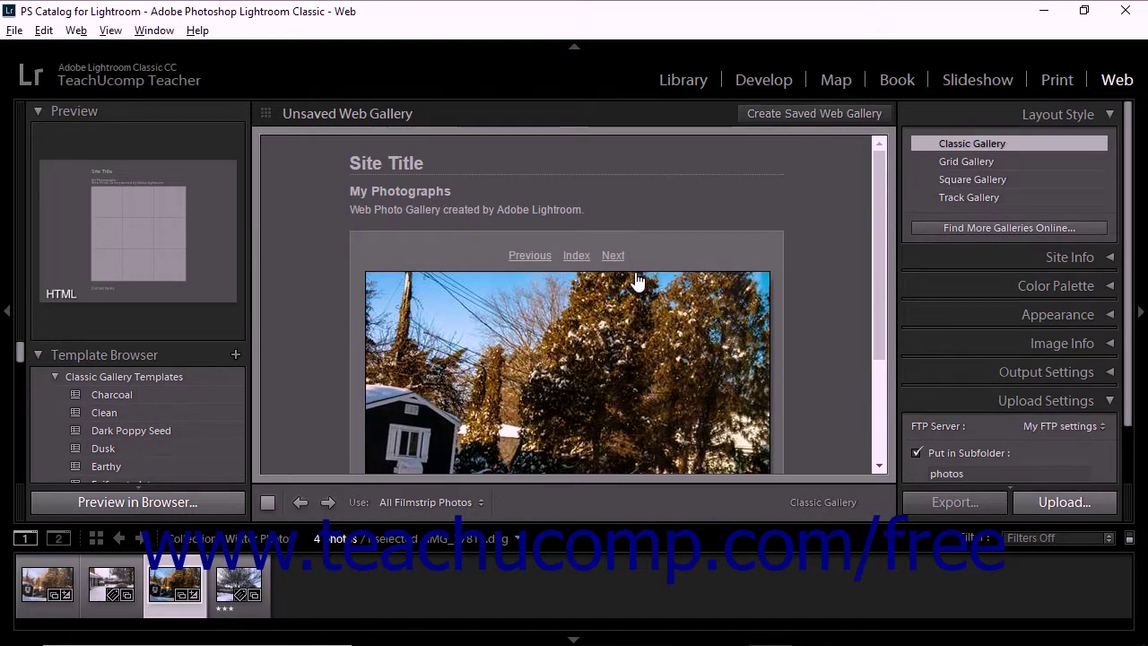
pyautogui.scroll(-2, 624, 327)
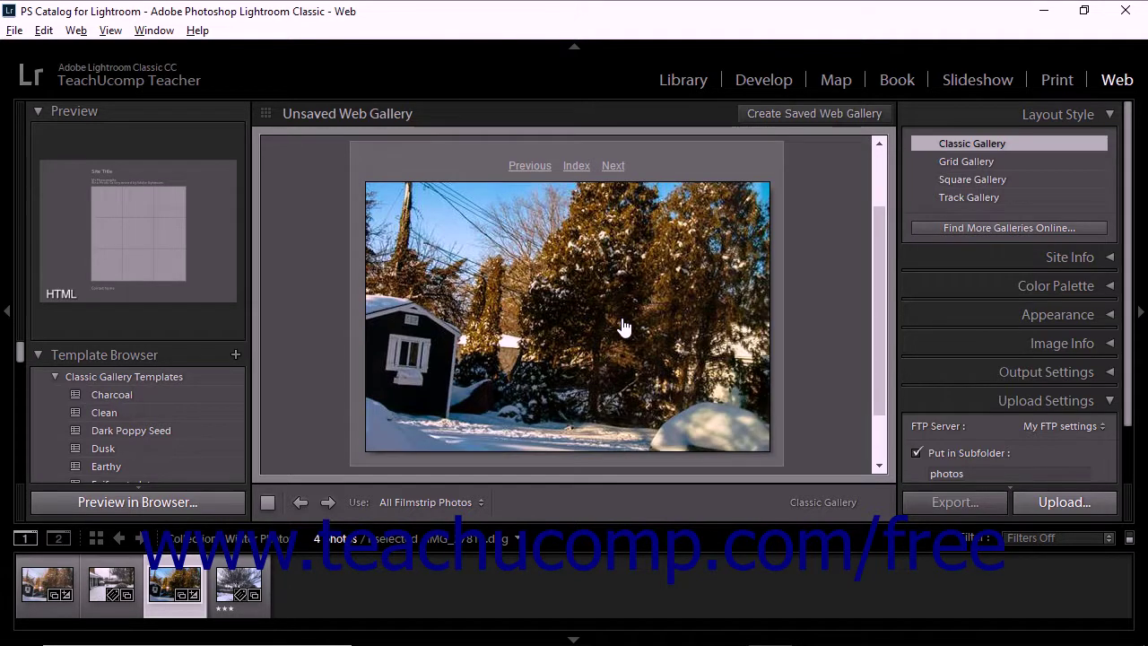
pyautogui.click(576, 166)
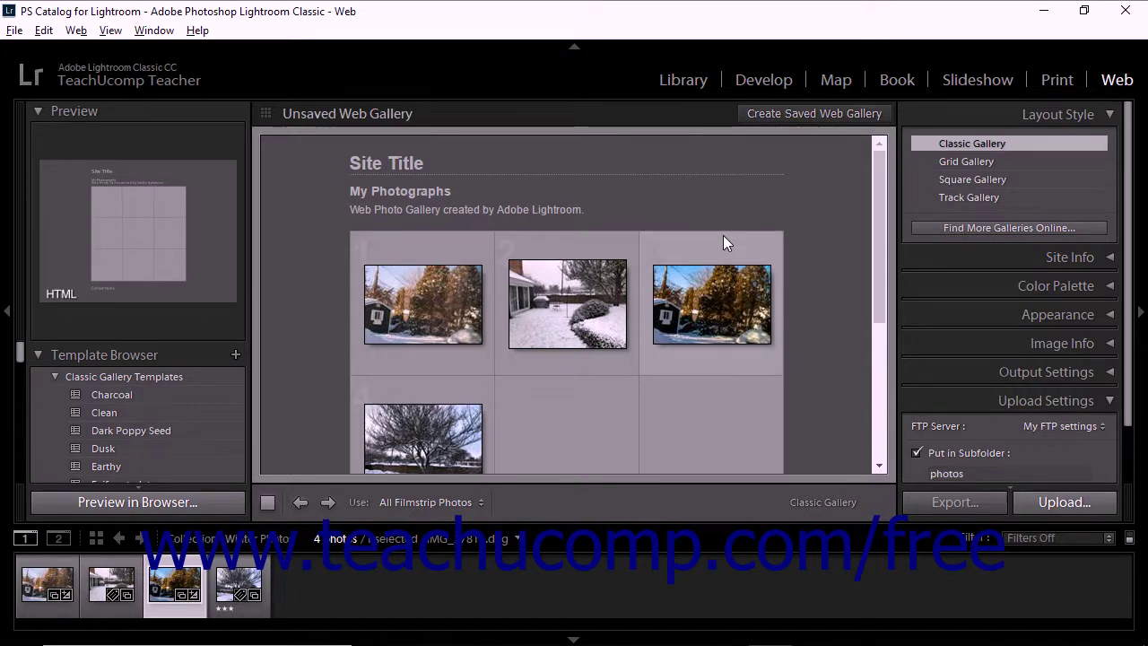
pyautogui.click(538, 294)
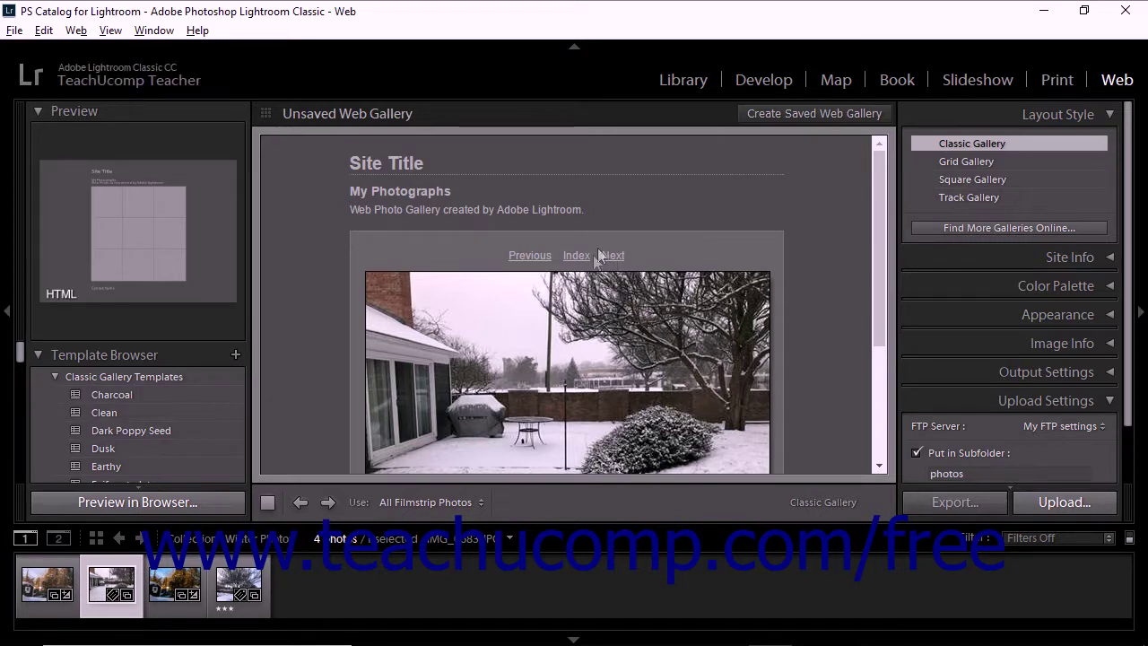
pyautogui.click(577, 258)
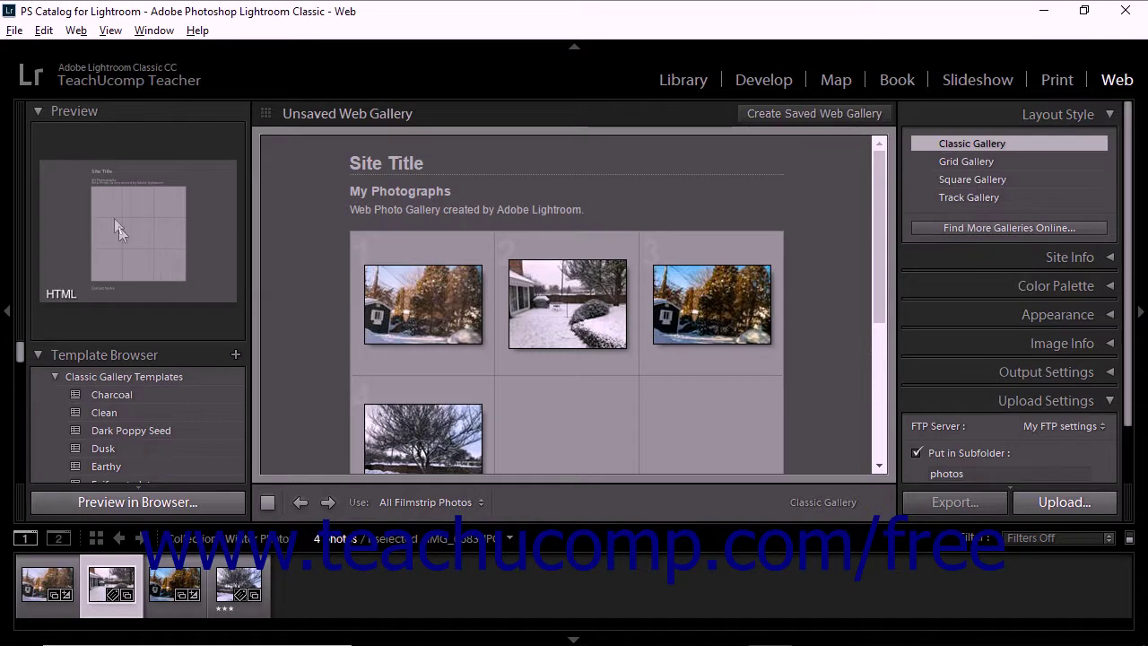
# Step: Look through the available web gallery templates and the collections listed below them
pyautogui.scroll(-3, 146, 405)
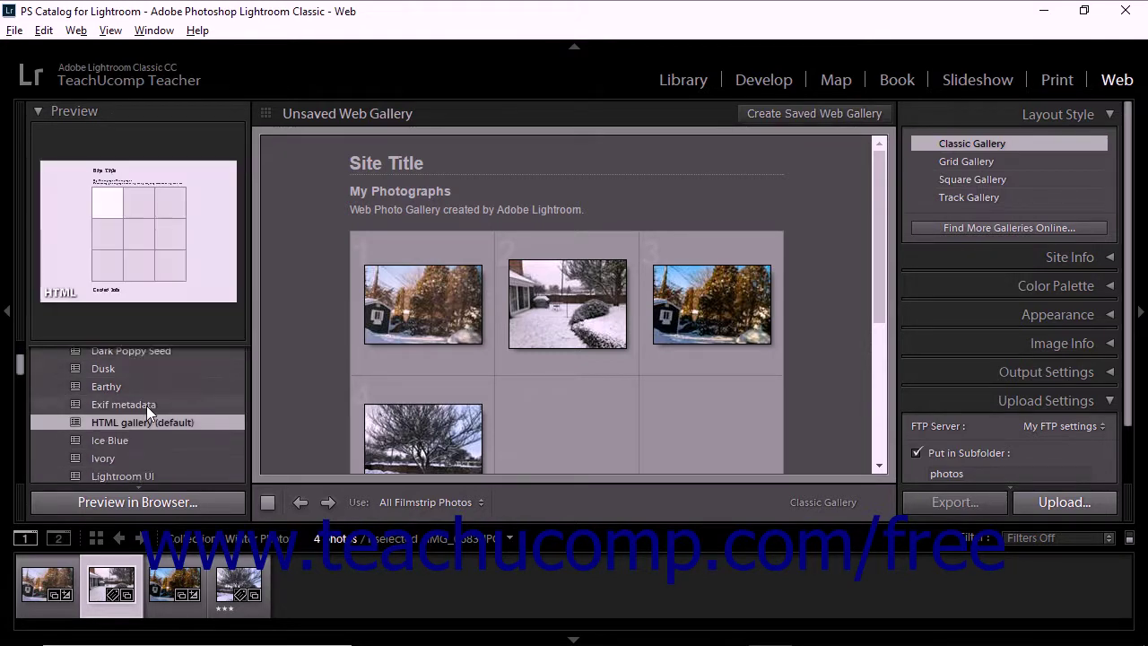
pyautogui.scroll(-10, 146, 405)
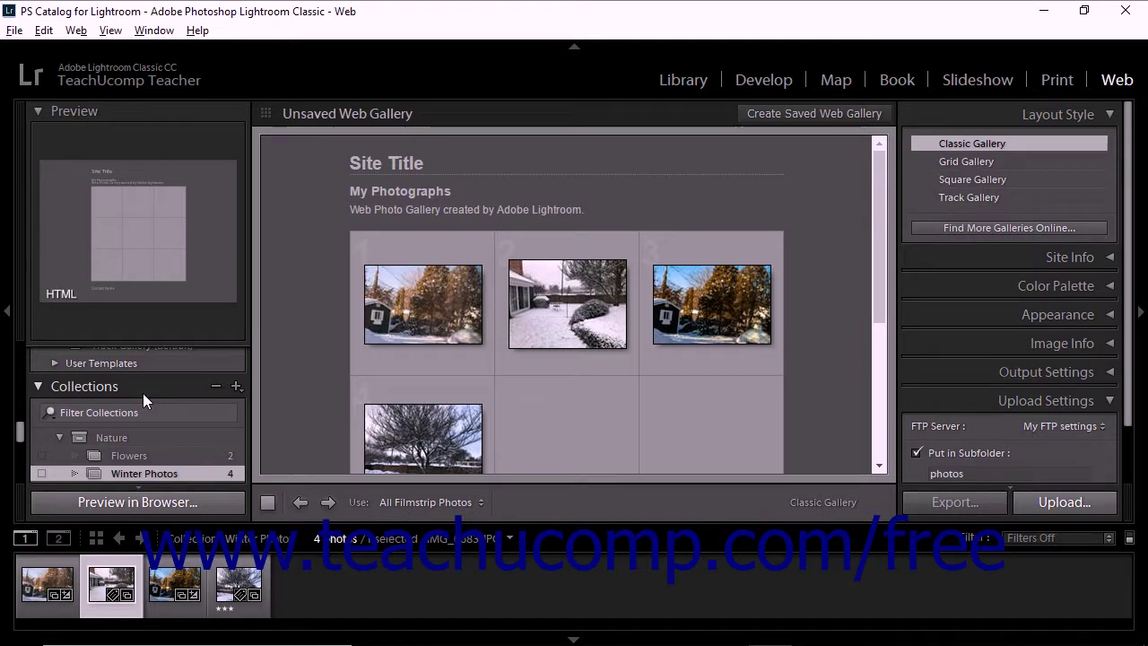
pyautogui.scroll(3, 142, 393)
pyautogui.scroll(6, 143, 393)
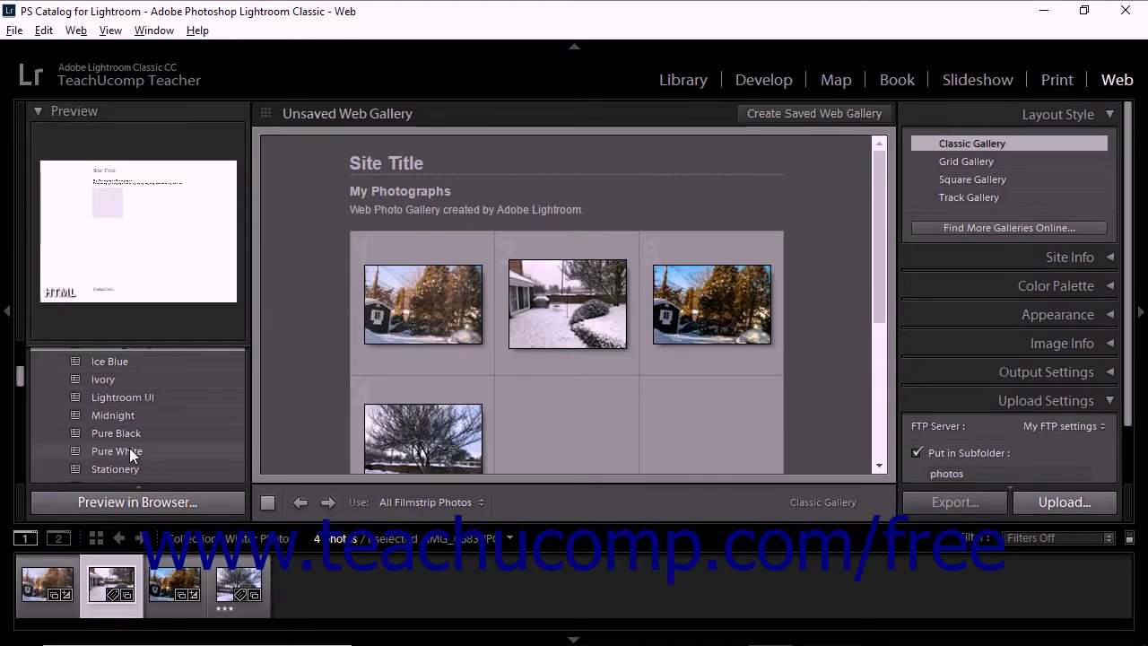
pyautogui.scroll(3, 130, 448)
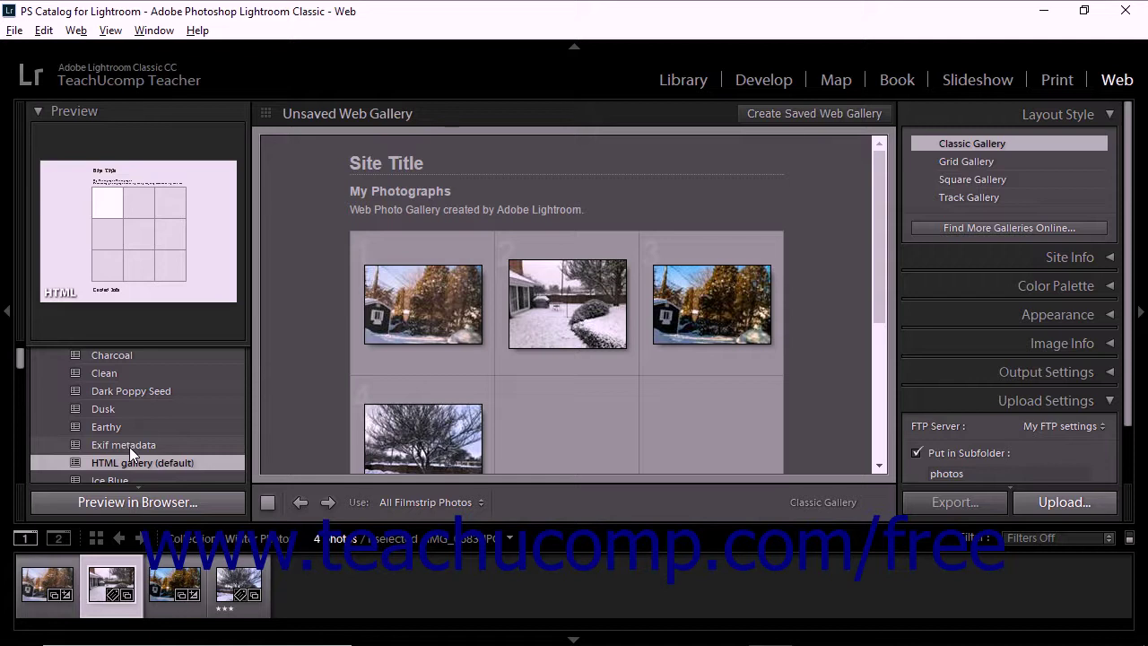
pyautogui.scroll(2, 129, 446)
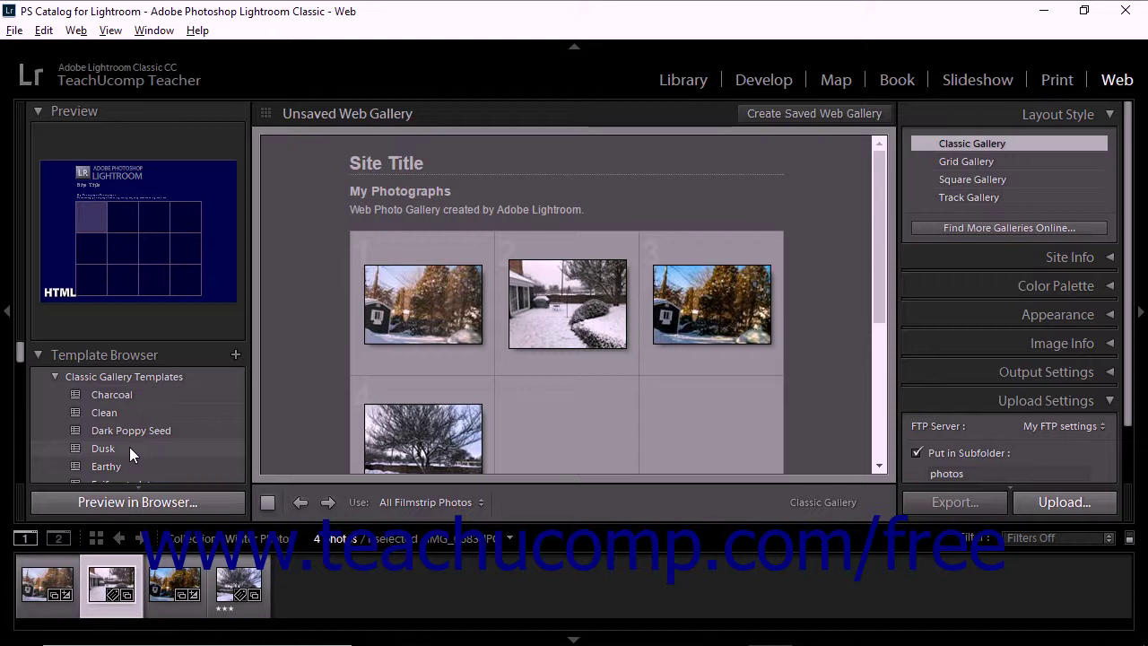
# Step: Collapse the Classic, Grid, Square and Track Gallery template groups and select the User Templates group
pyautogui.click(55, 376)
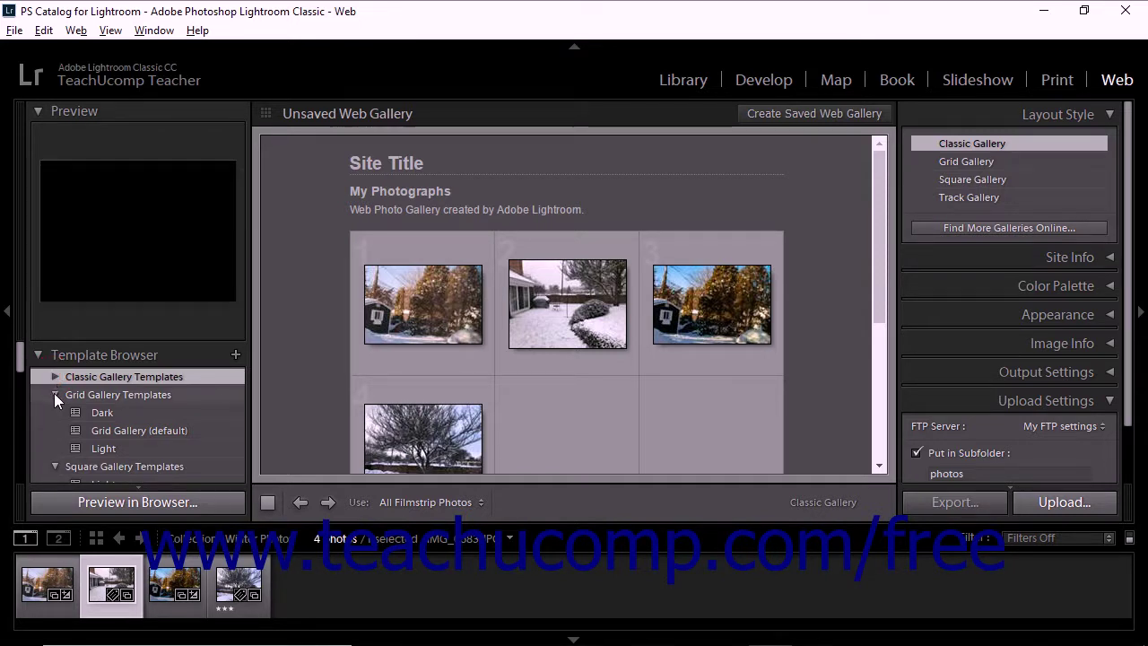
pyautogui.click(55, 394)
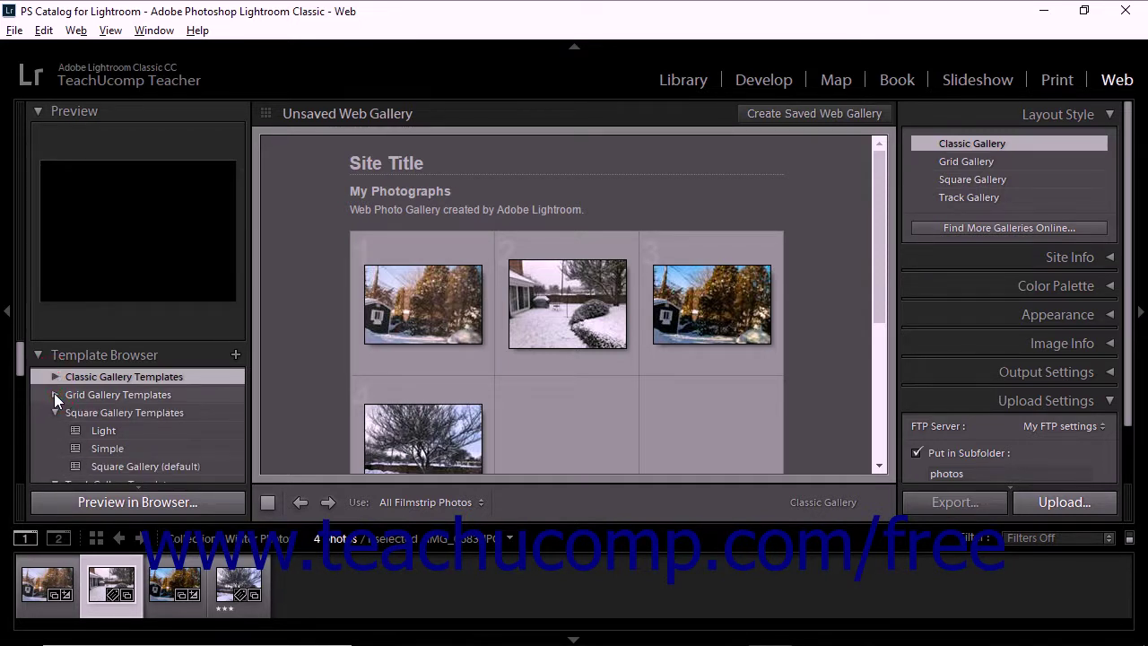
pyautogui.click(52, 410)
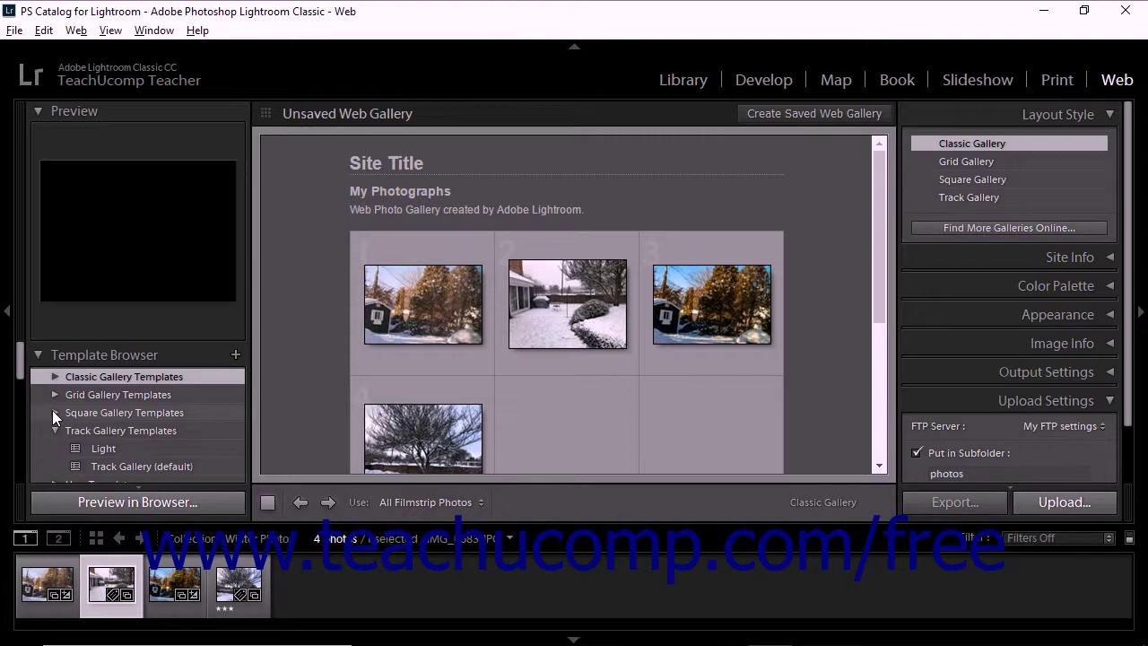
pyautogui.click(54, 430)
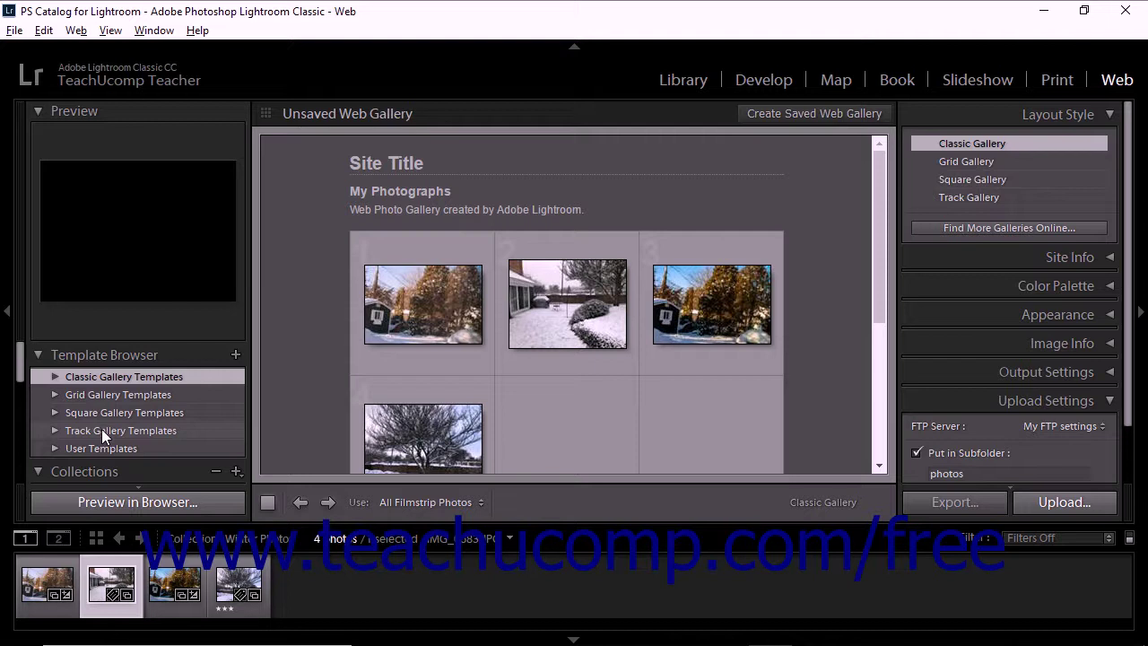
pyautogui.click(104, 442)
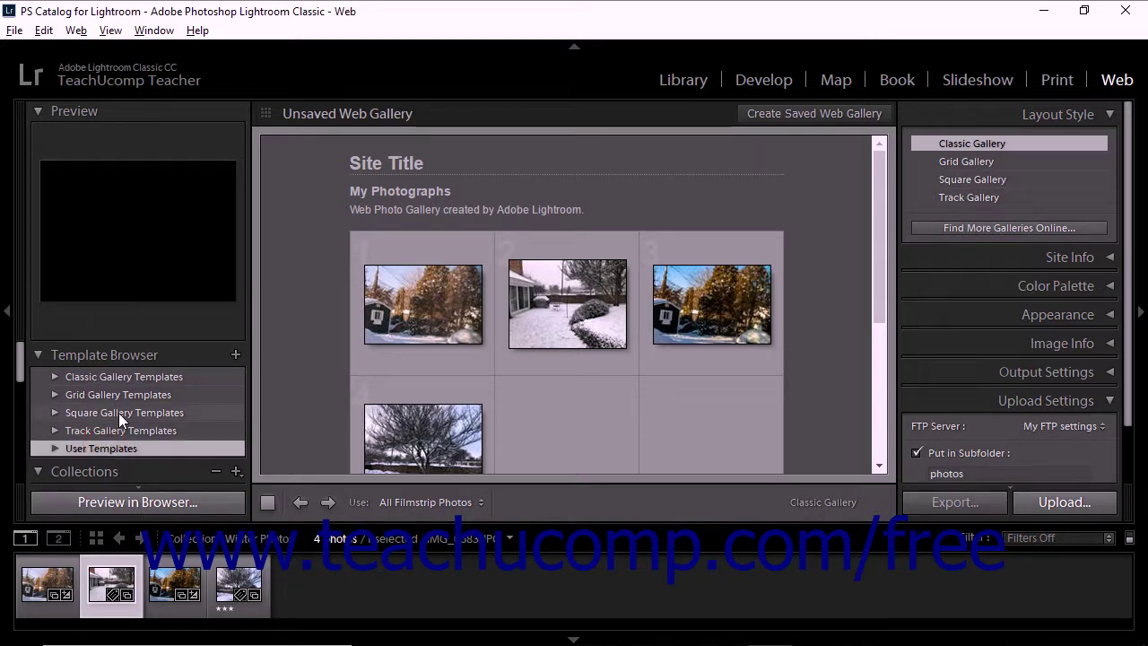
# Step: Expand the Classic Gallery Templates group, preview several of its templates, and collapse the group again
pyautogui.click(55, 376)
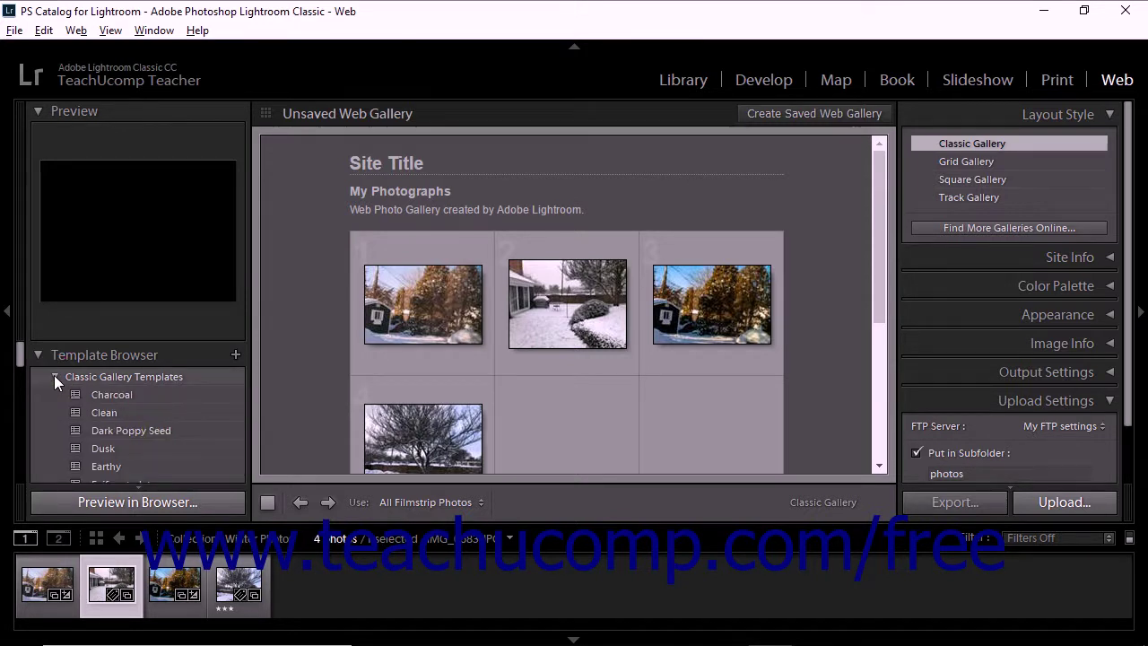
pyautogui.moveTo(103, 411)
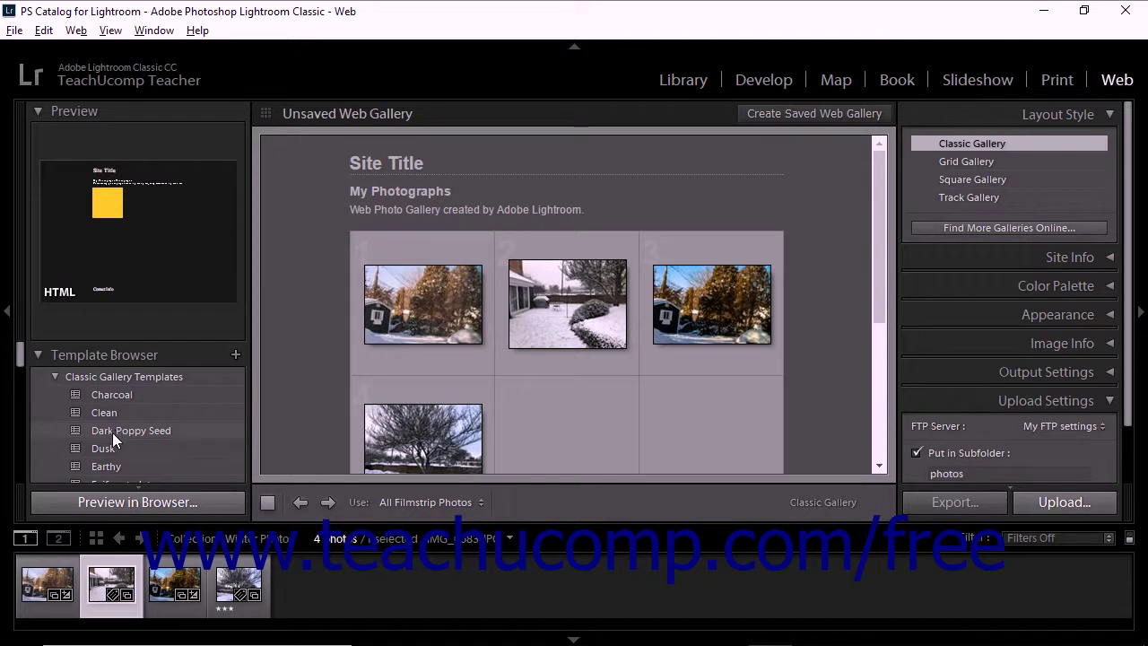
pyautogui.moveTo(112, 449)
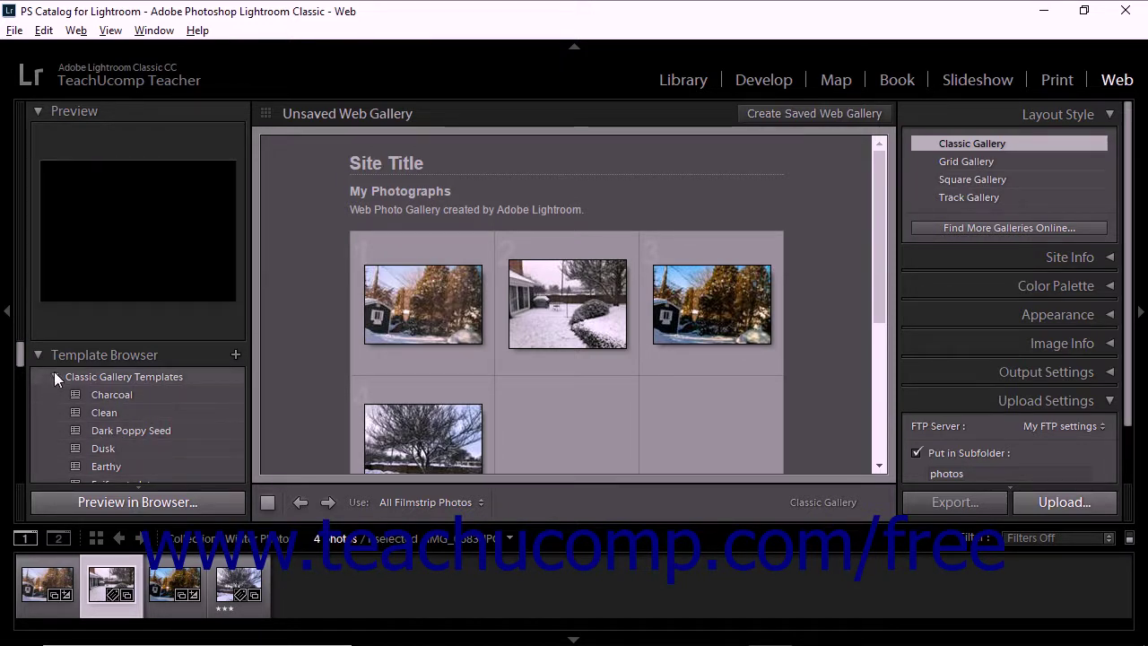
pyautogui.click(55, 377)
# Step: Open the Flowers collection in the Nature set and return to the Winter Photos collection
pyautogui.click(81, 469)
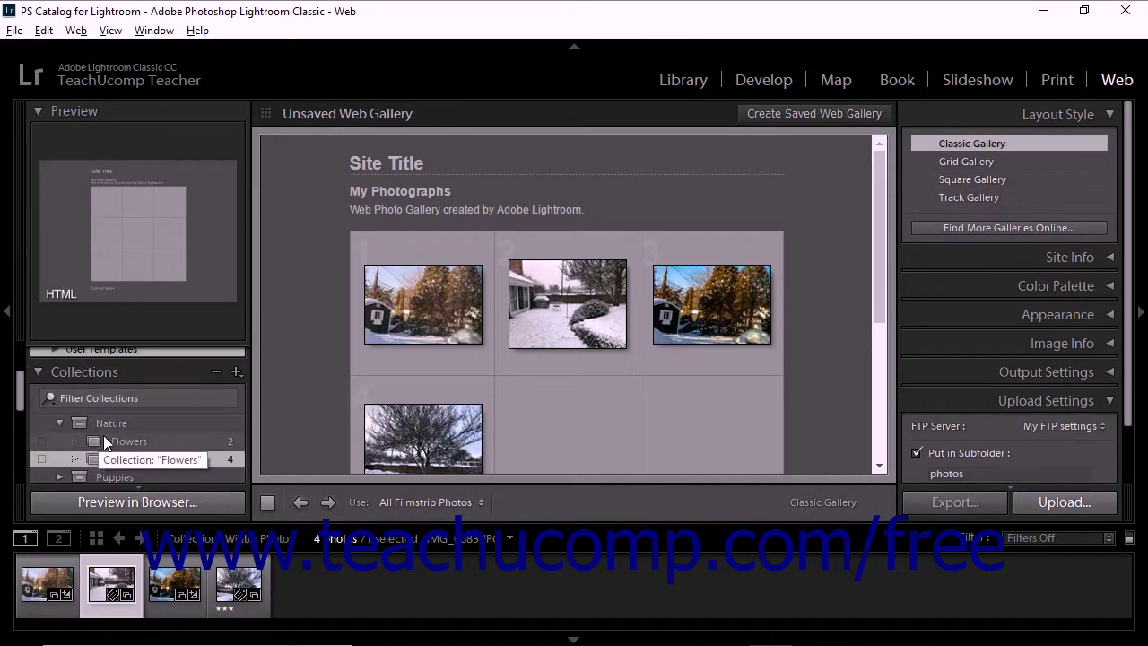
pyautogui.click(103, 436)
pyautogui.click(132, 457)
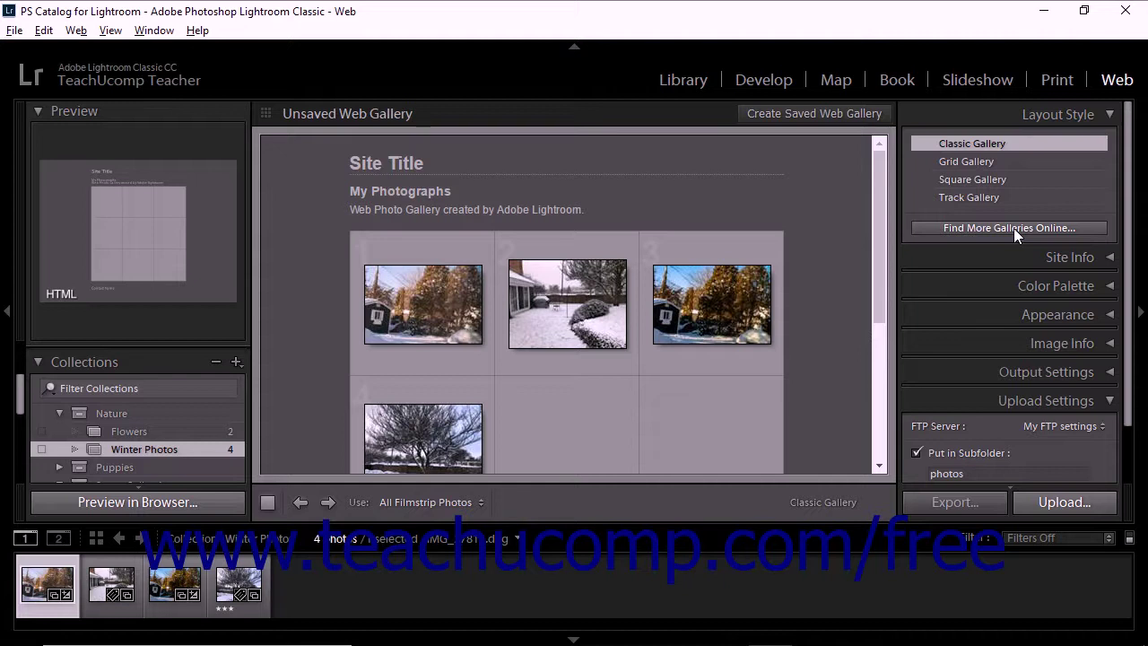
# Step: Review the gallery's Site Info and Color Palette settings, collapsing each section again
pyautogui.click(1064, 259)
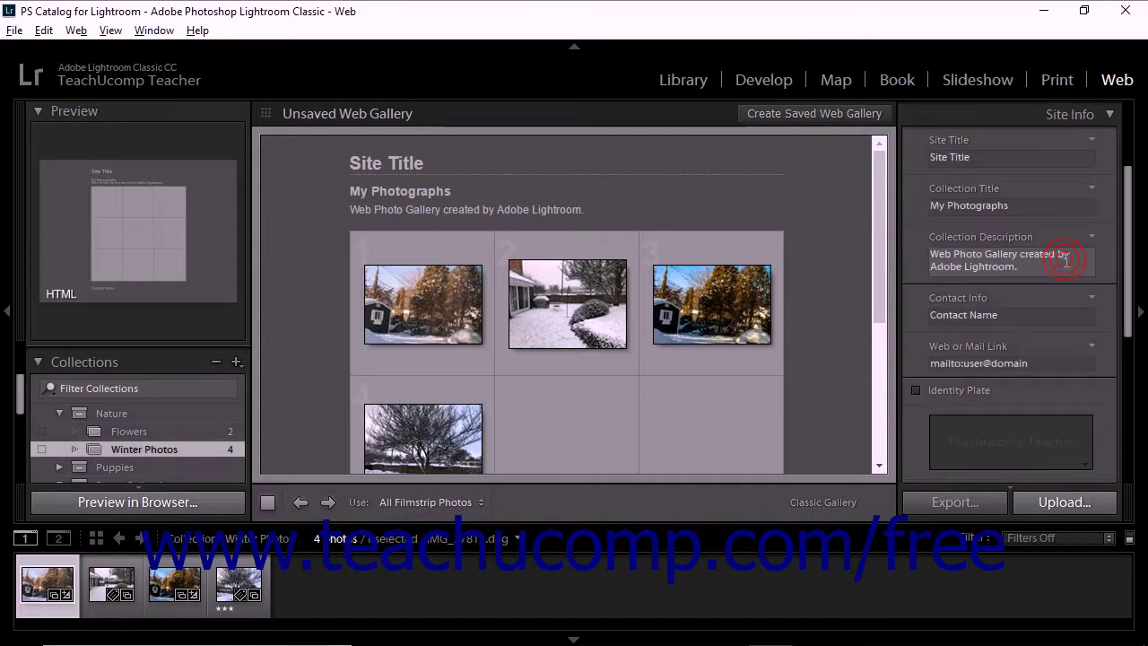
pyautogui.scroll(2, 1060, 300)
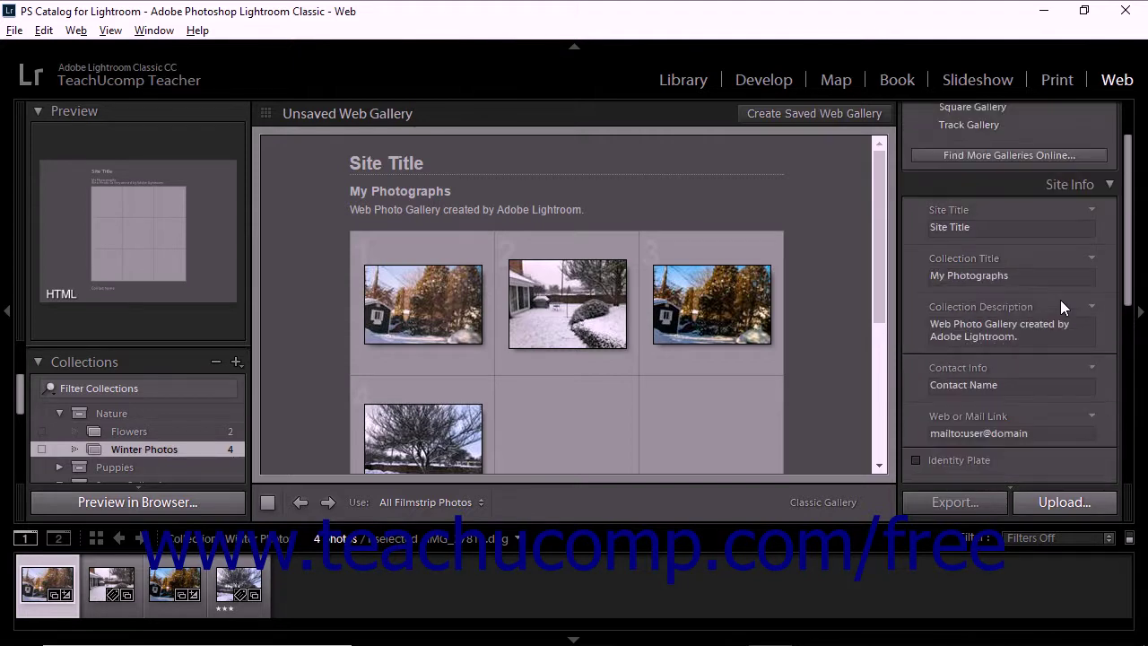
pyautogui.scroll(2, 1060, 299)
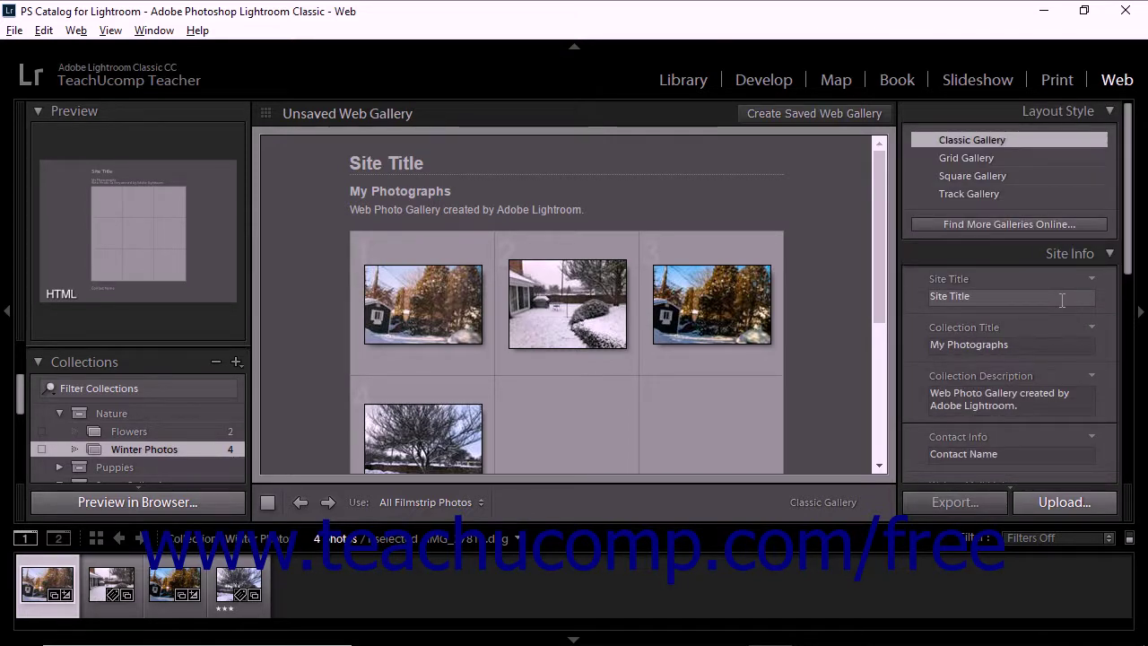
pyautogui.click(1064, 253)
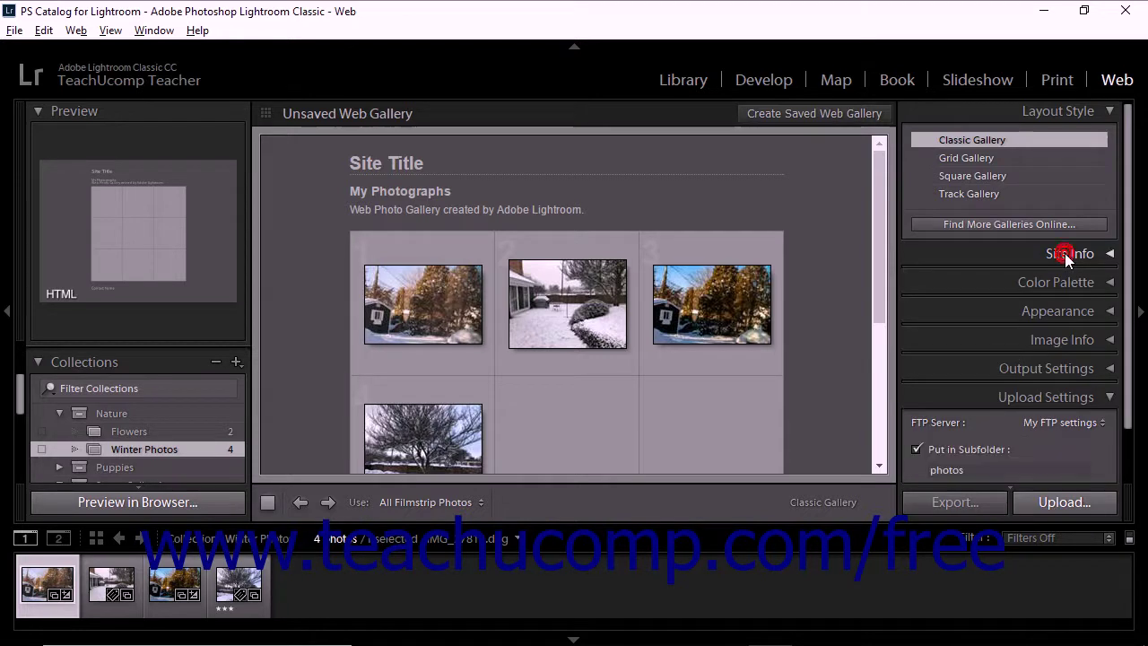
pyautogui.click(1067, 282)
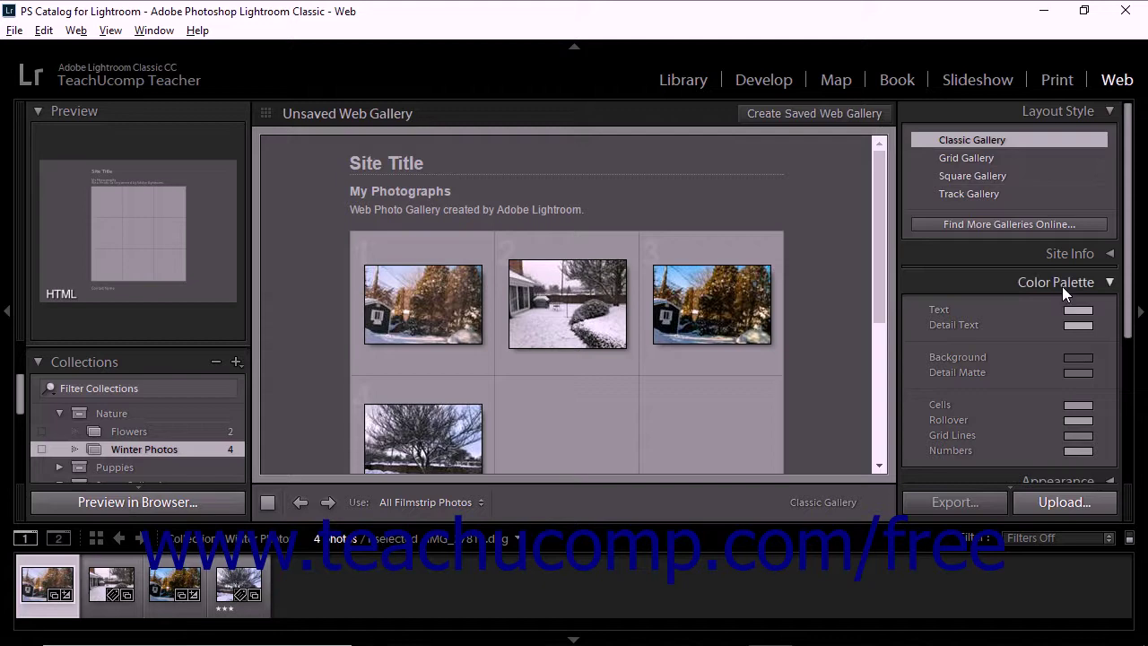
pyautogui.click(1063, 282)
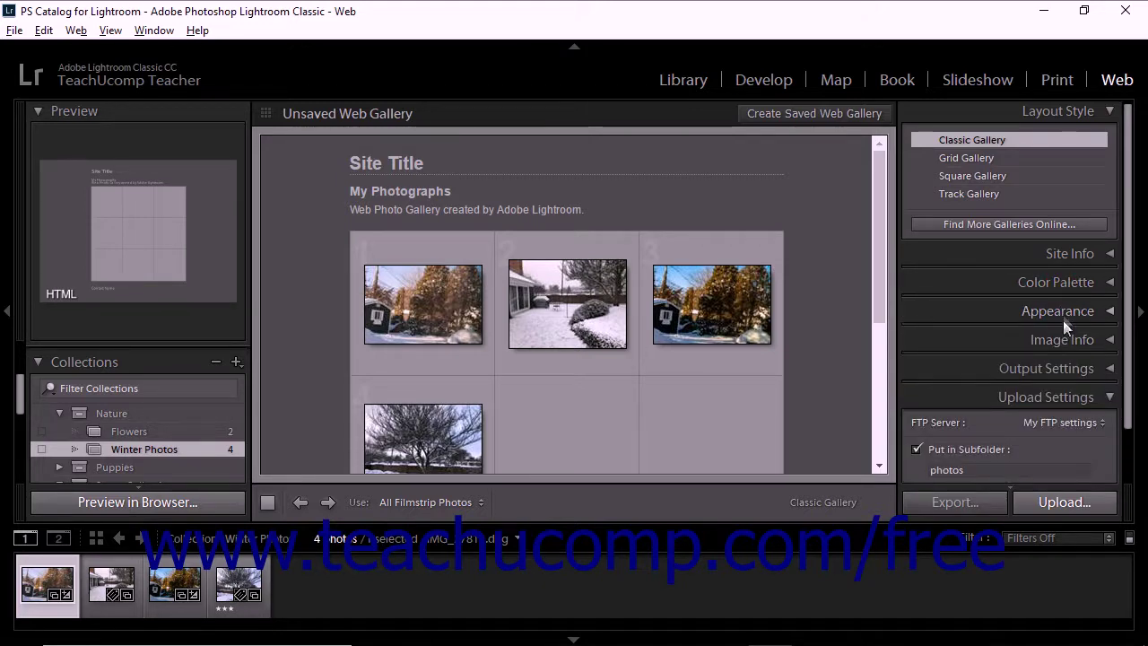
# Step: Review the gallery's Appearance and Image Info settings, collapsing each section again
pyautogui.click(1063, 312)
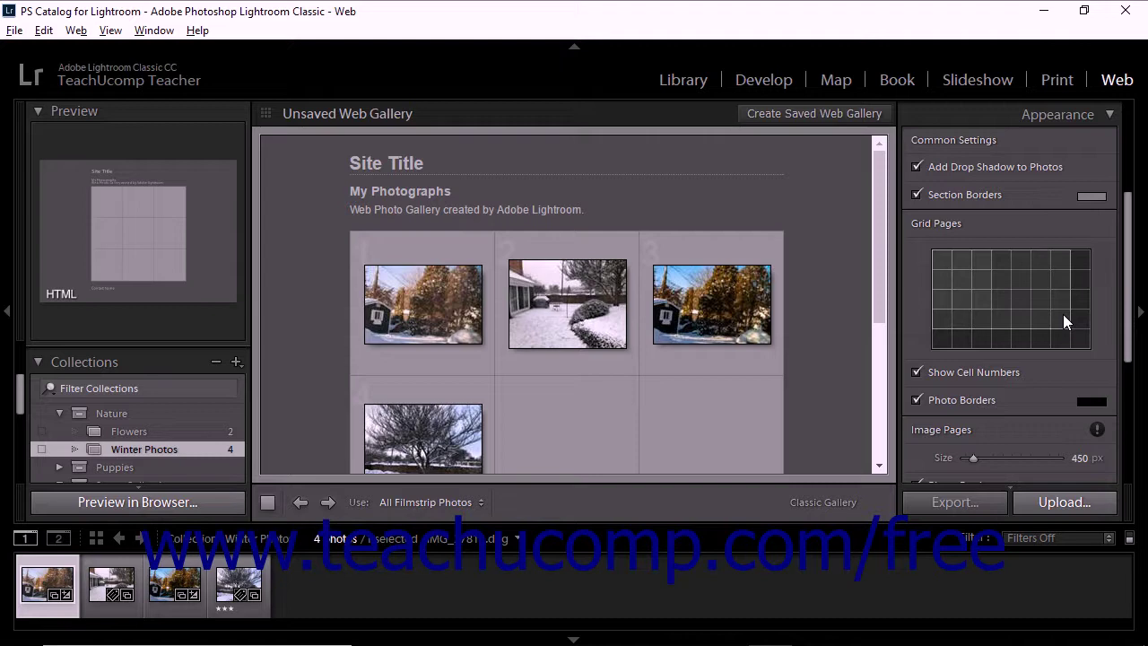
pyautogui.scroll(2, 1064, 295)
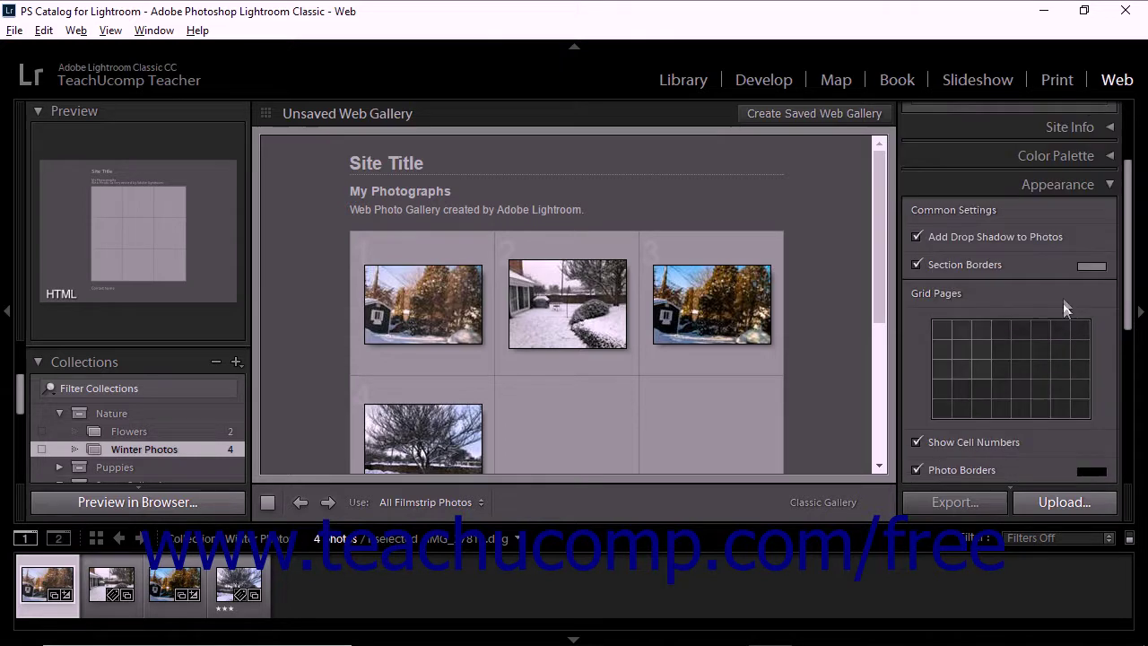
pyautogui.click(1065, 199)
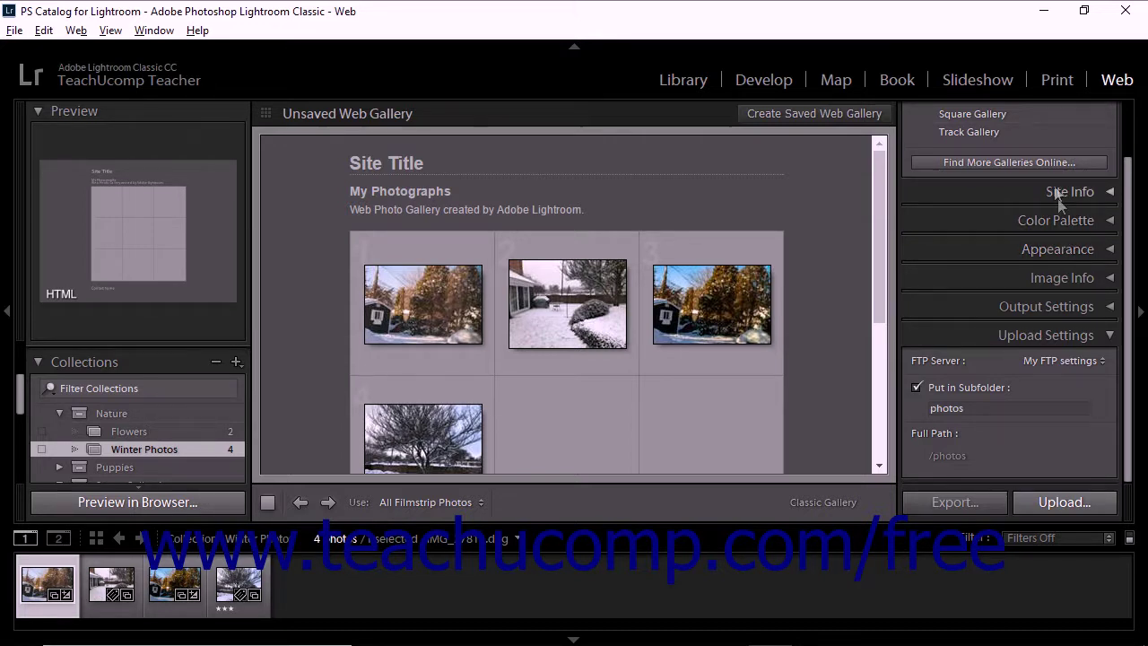
pyautogui.scroll(2, 995, 126)
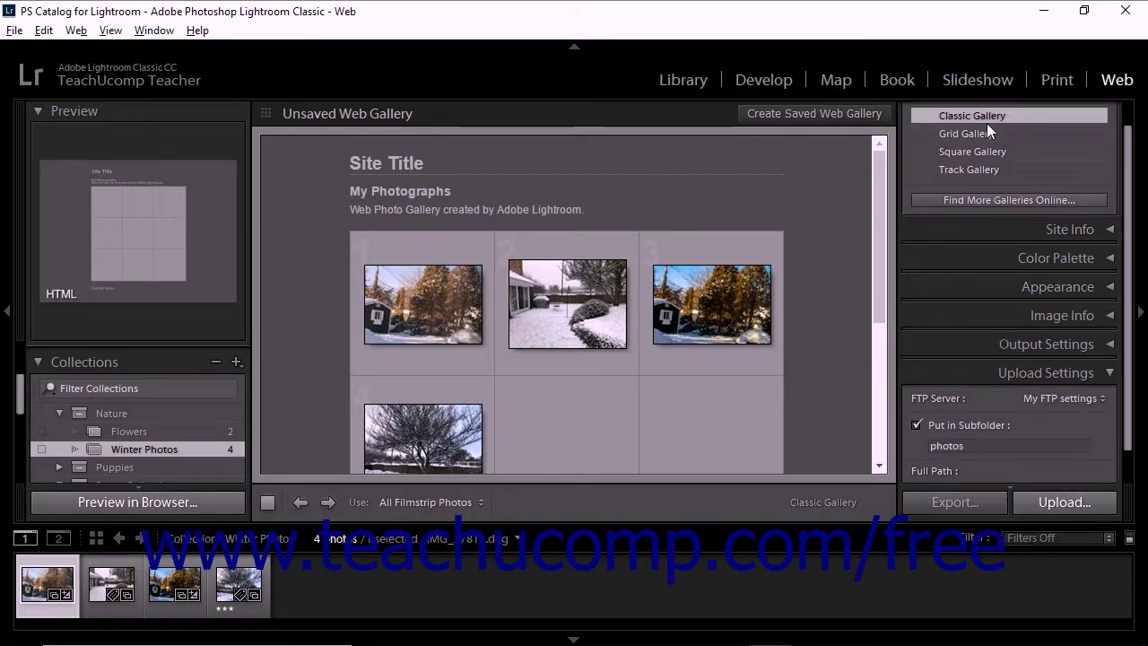
pyautogui.click(1060, 315)
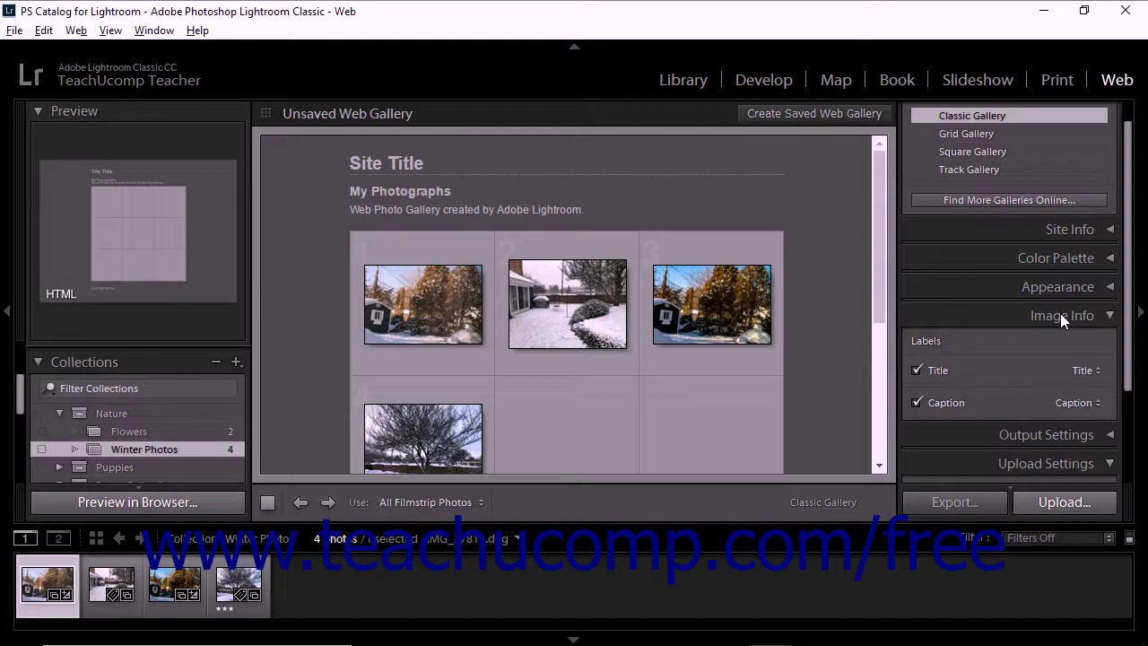
pyautogui.click(1060, 313)
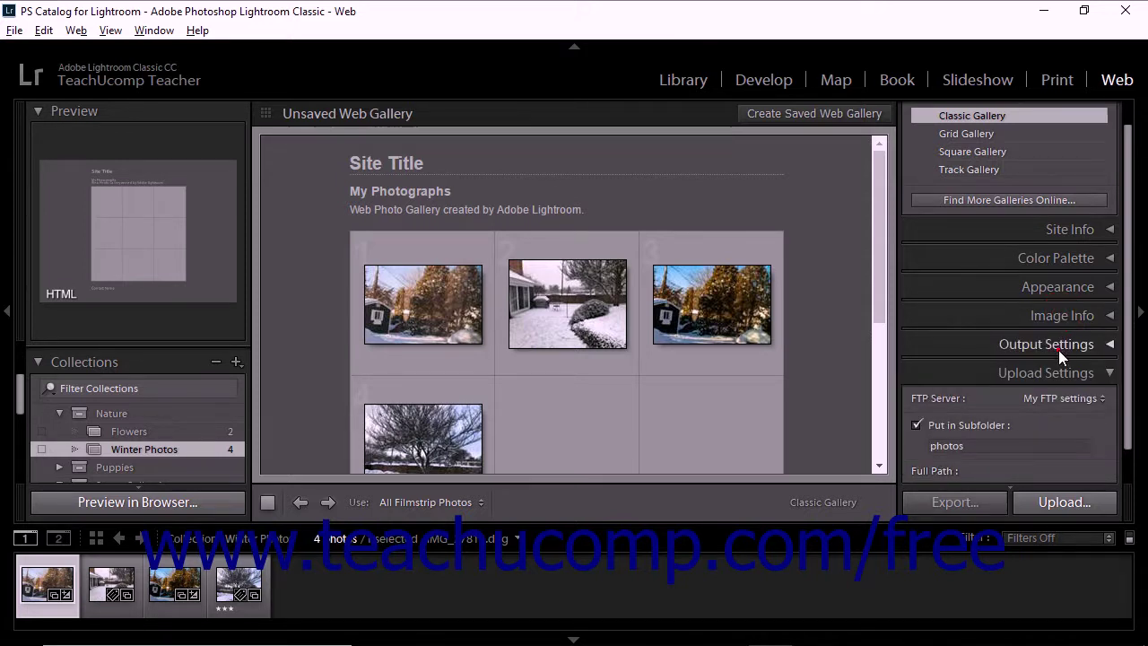
# Step: Review the Output Settings for large images, and collapse both the Output Settings and Upload Settings sections
pyautogui.click(1058, 350)
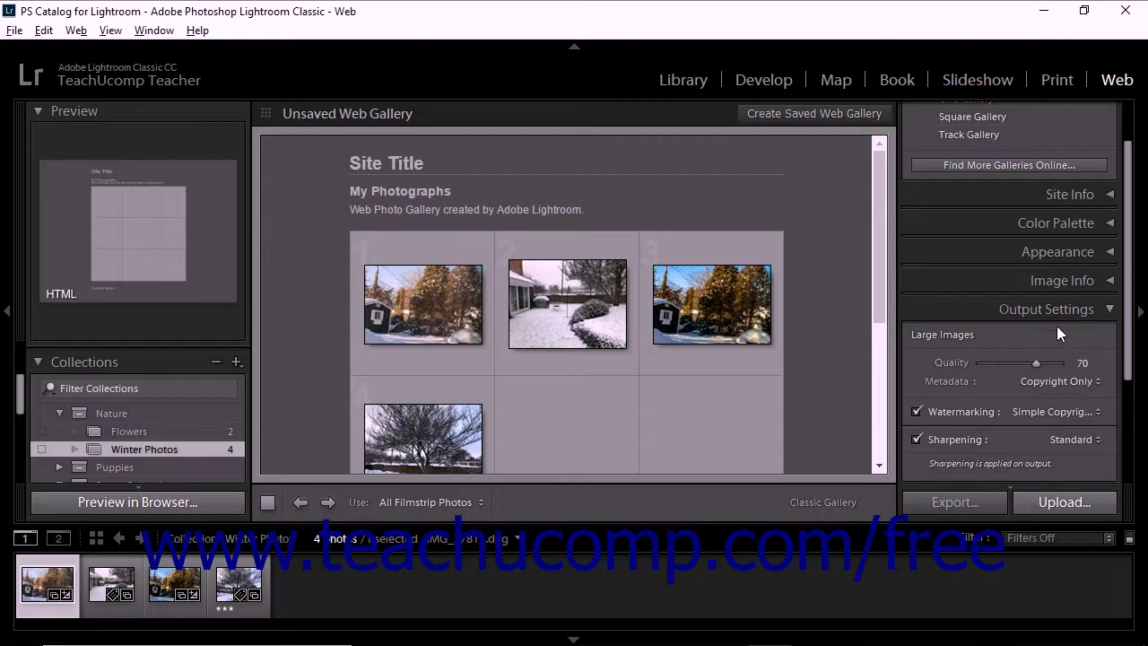
pyautogui.click(1056, 309)
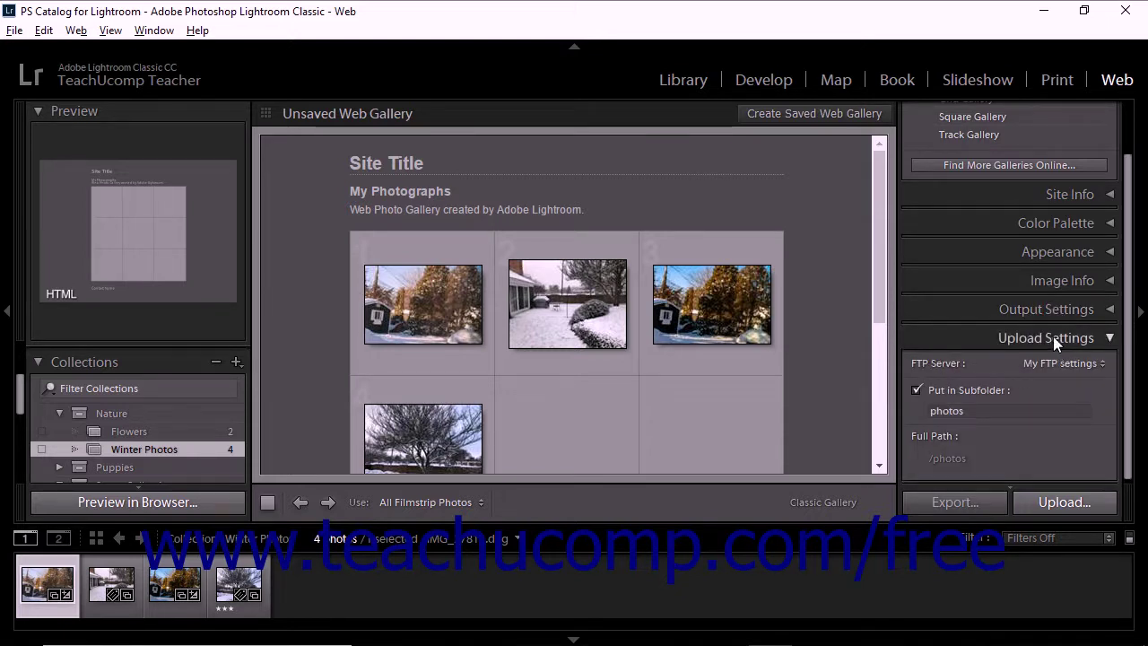
pyautogui.click(1054, 337)
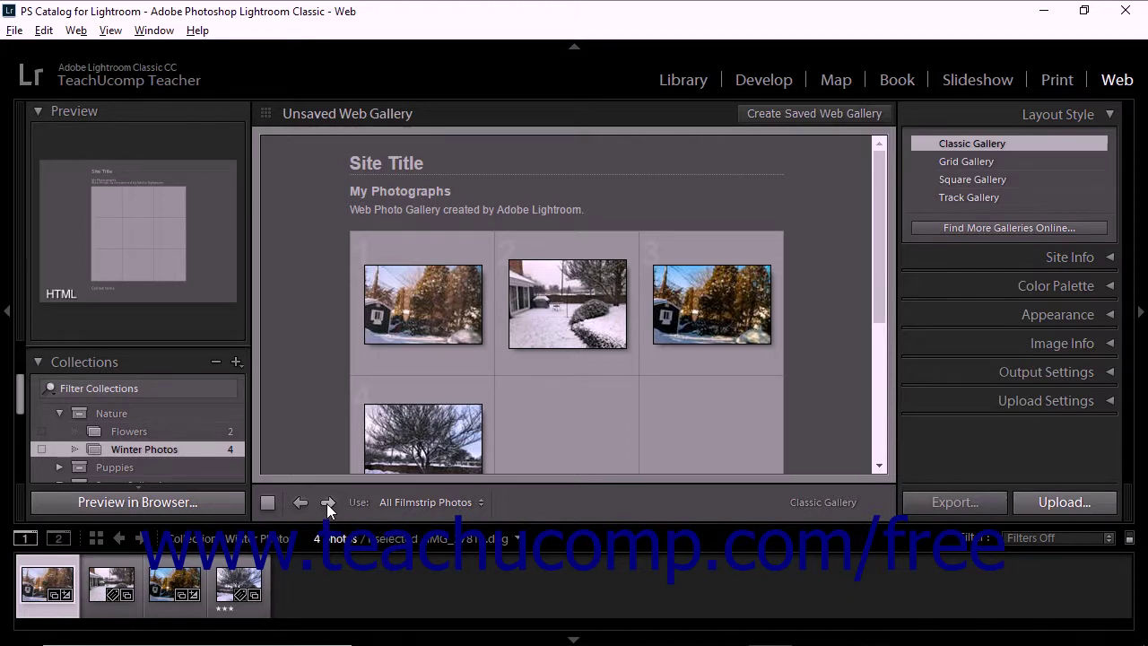
# Step: Return the preview to the gallery's first page and check which photos the gallery can use, leaving the choice unchanged
pyautogui.click(268, 502)
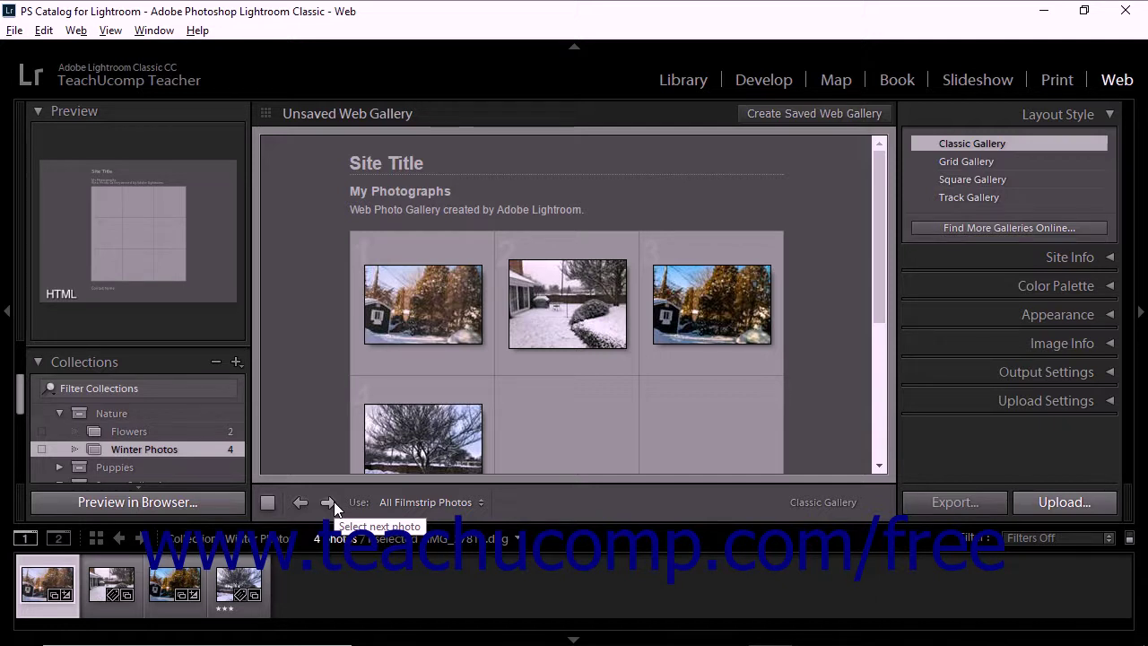
pyautogui.click(427, 504)
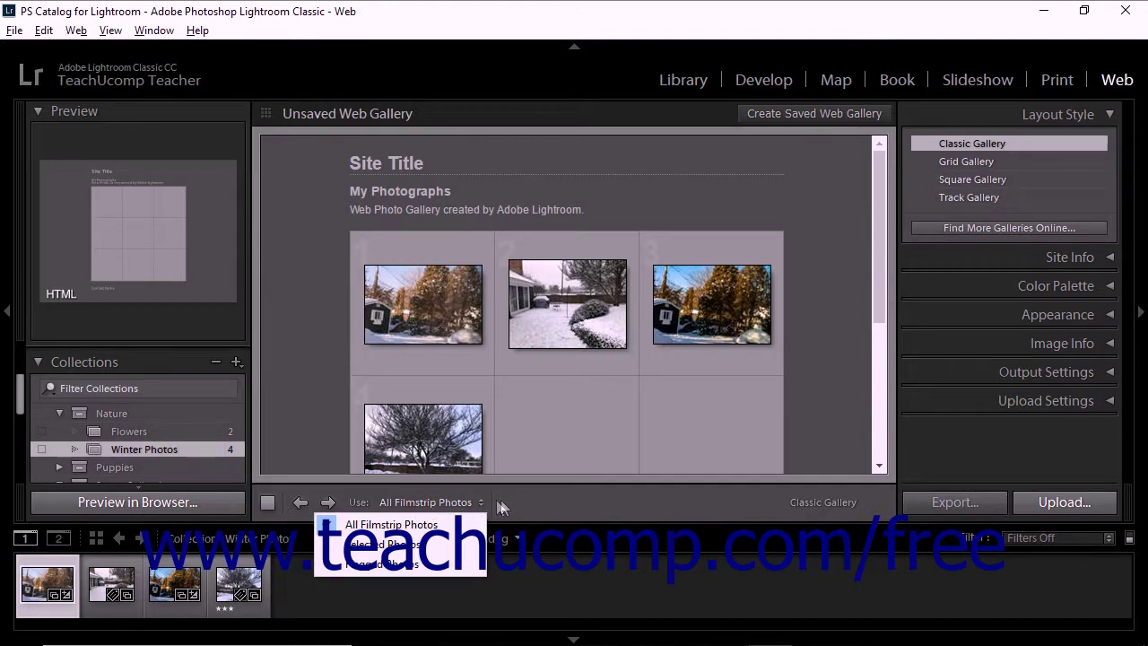
pyautogui.click(545, 505)
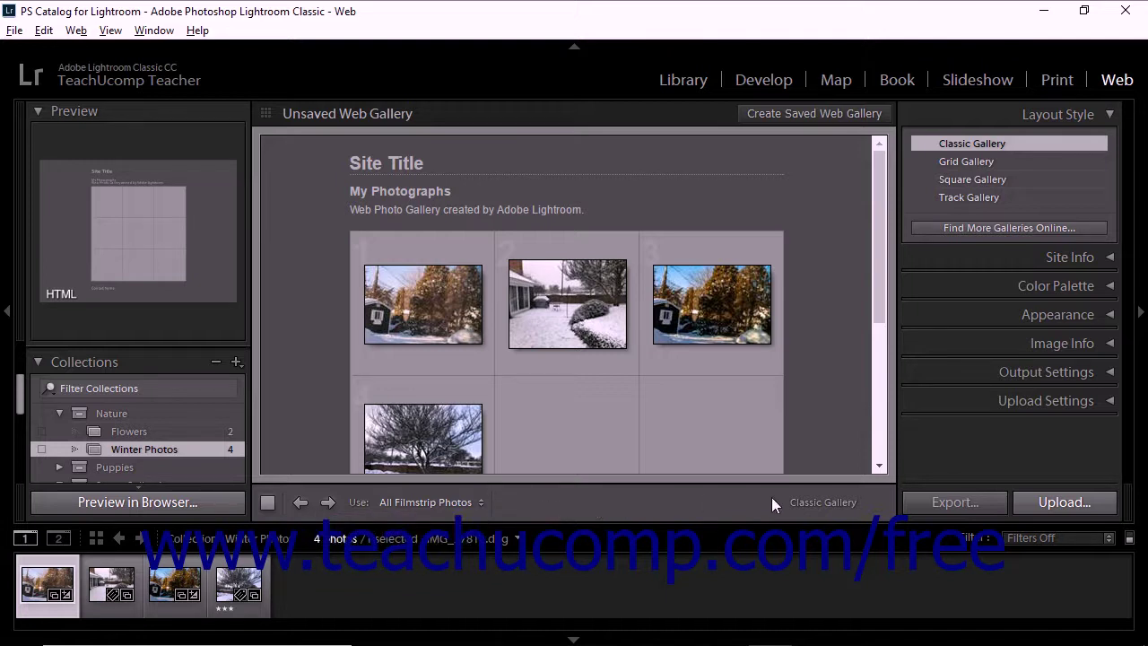